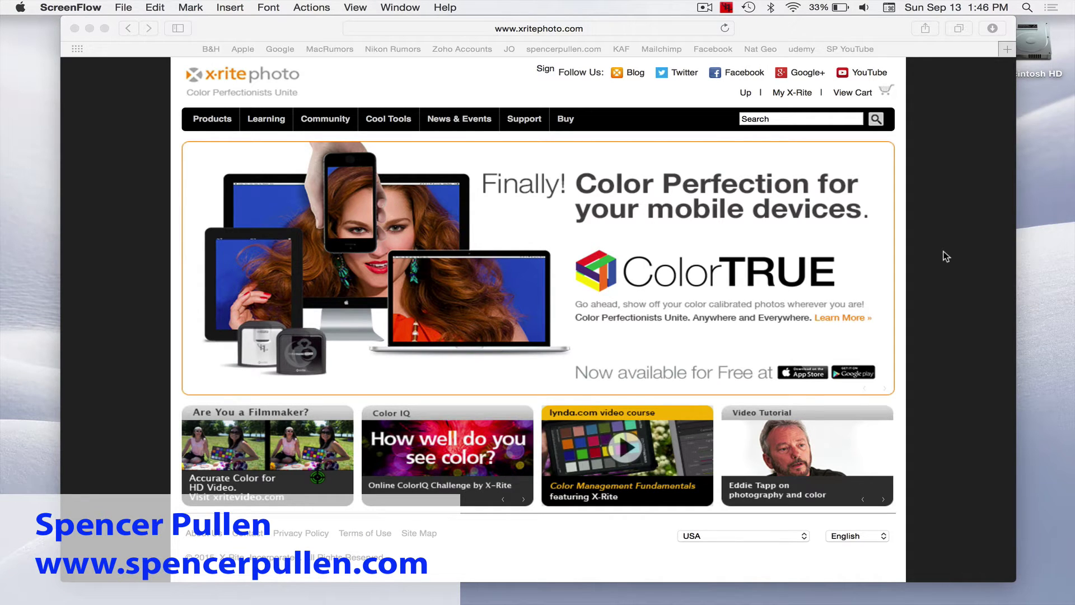
pyautogui.click(946, 256)
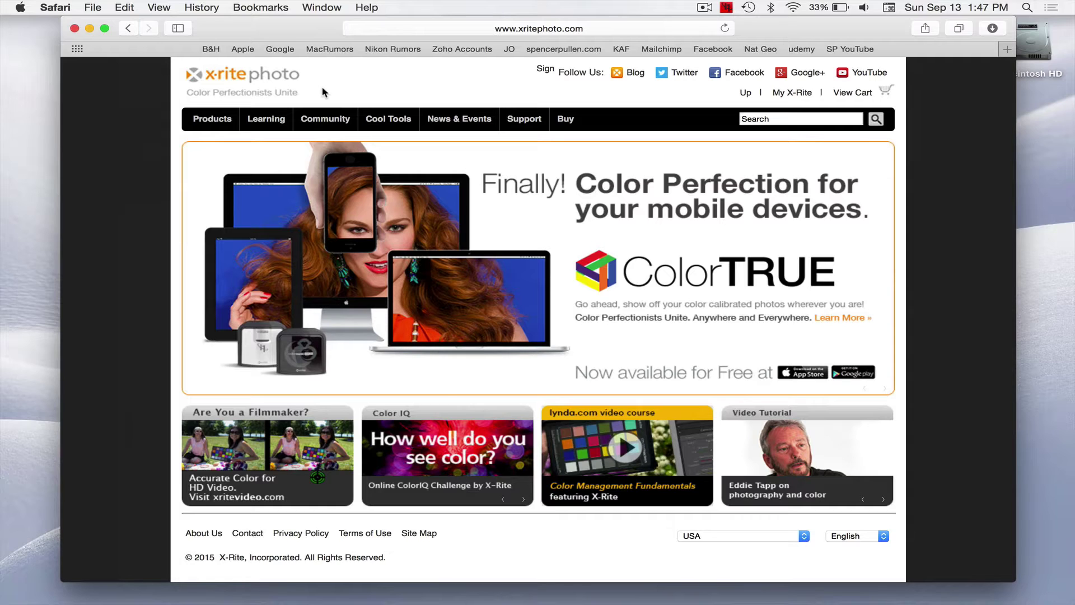
# Open the i1Display Pro product page from Products > i1 Solutions.
pyautogui.moveTo(218, 124)
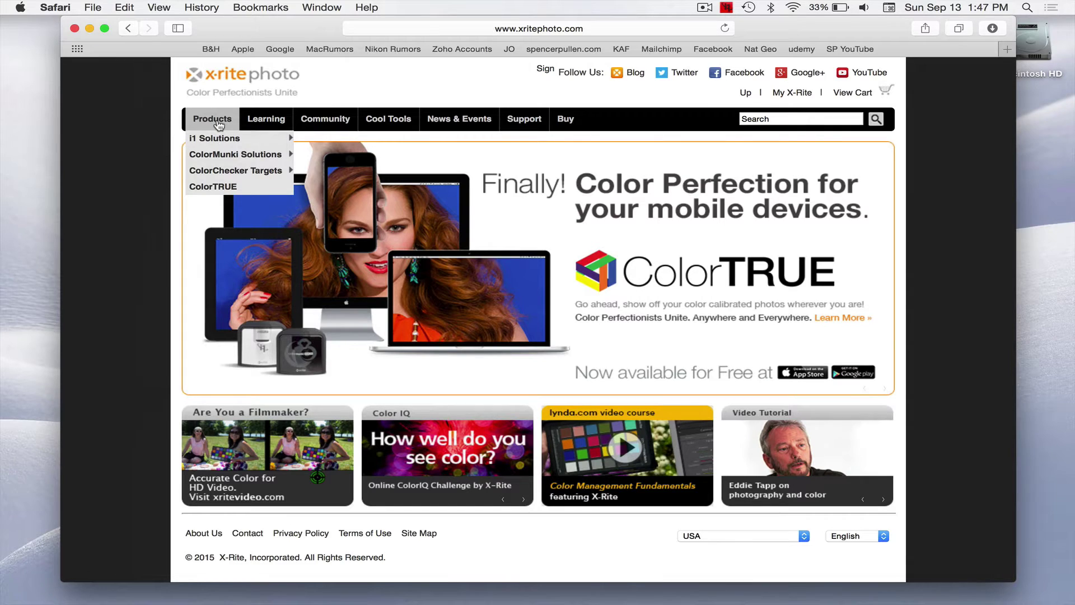
pyautogui.moveTo(214, 142)
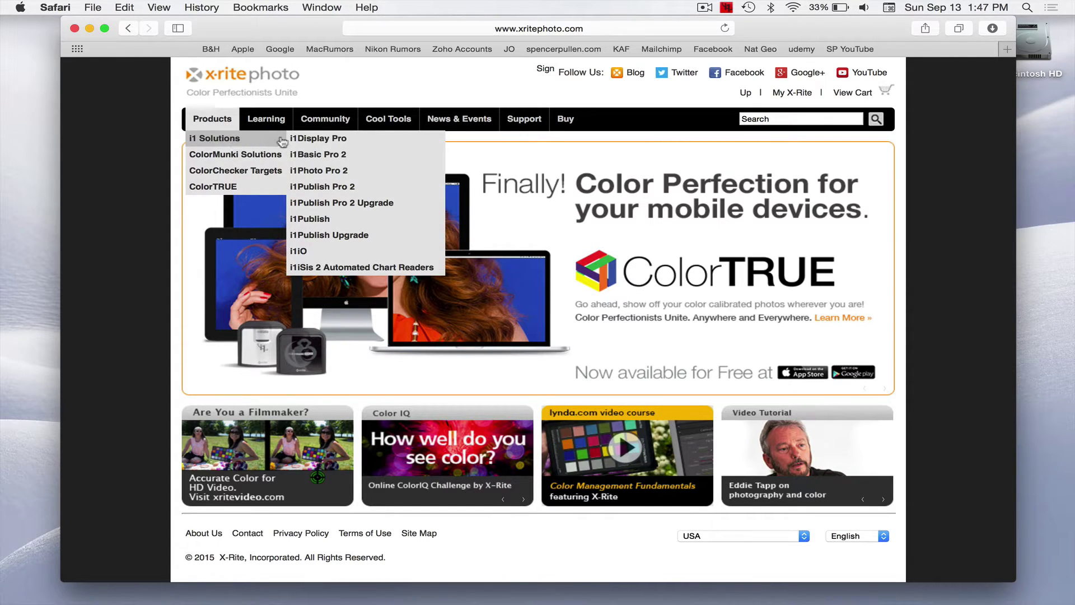
pyautogui.click(311, 140)
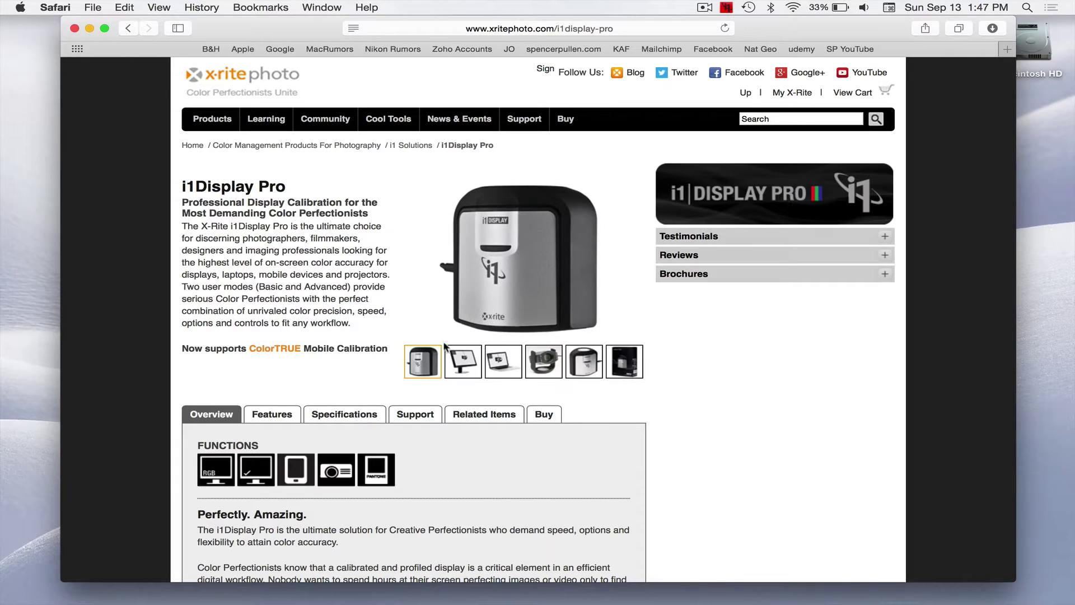
# View the desktop monitor, laptop and calibrator close-up product photos.
pyautogui.click(462, 364)
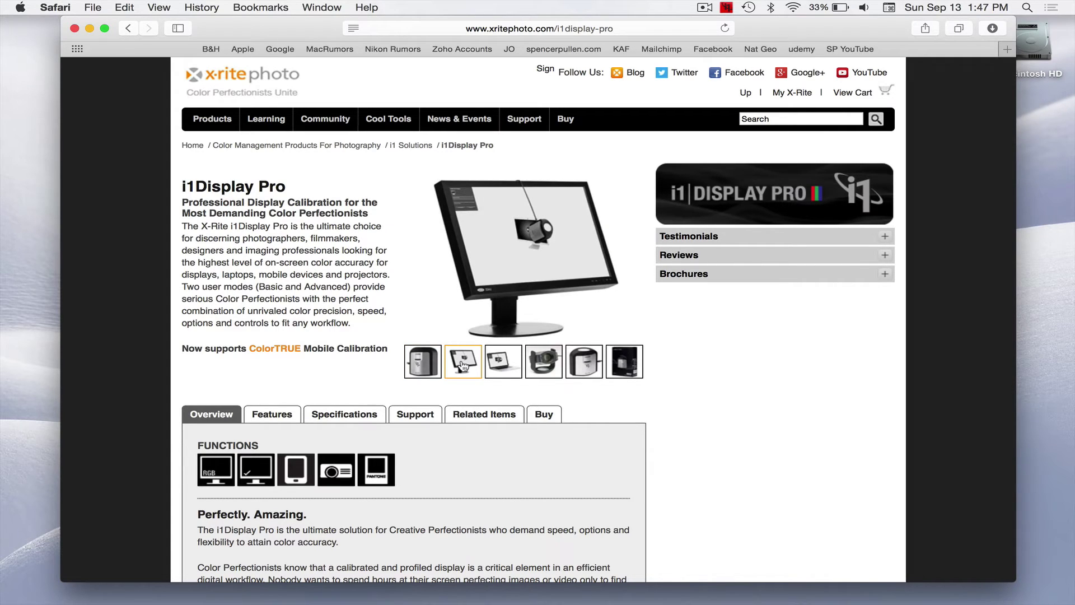
pyautogui.click(502, 367)
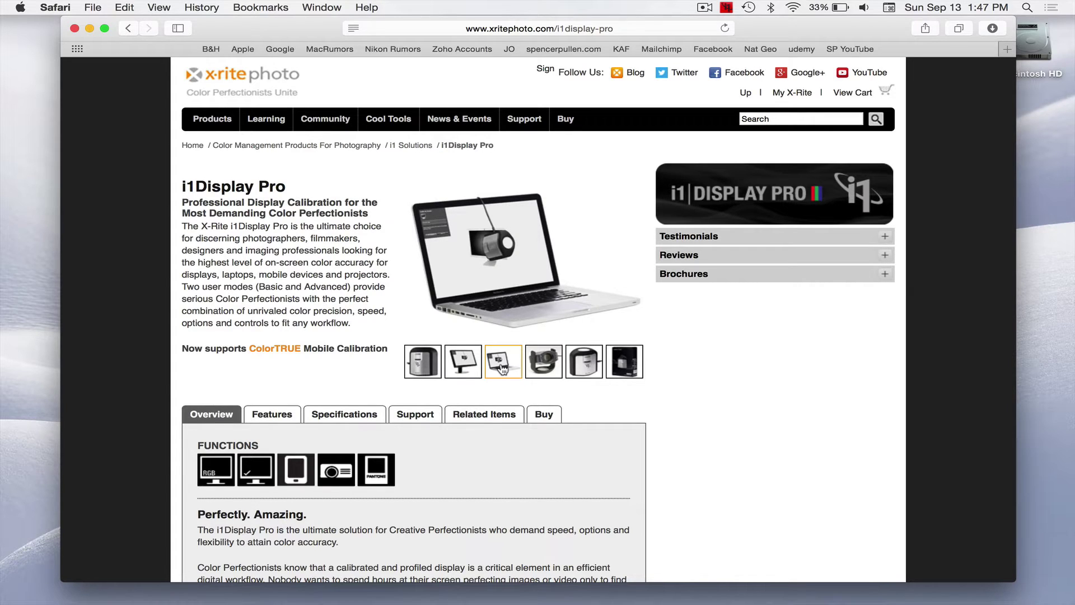
pyautogui.click(544, 367)
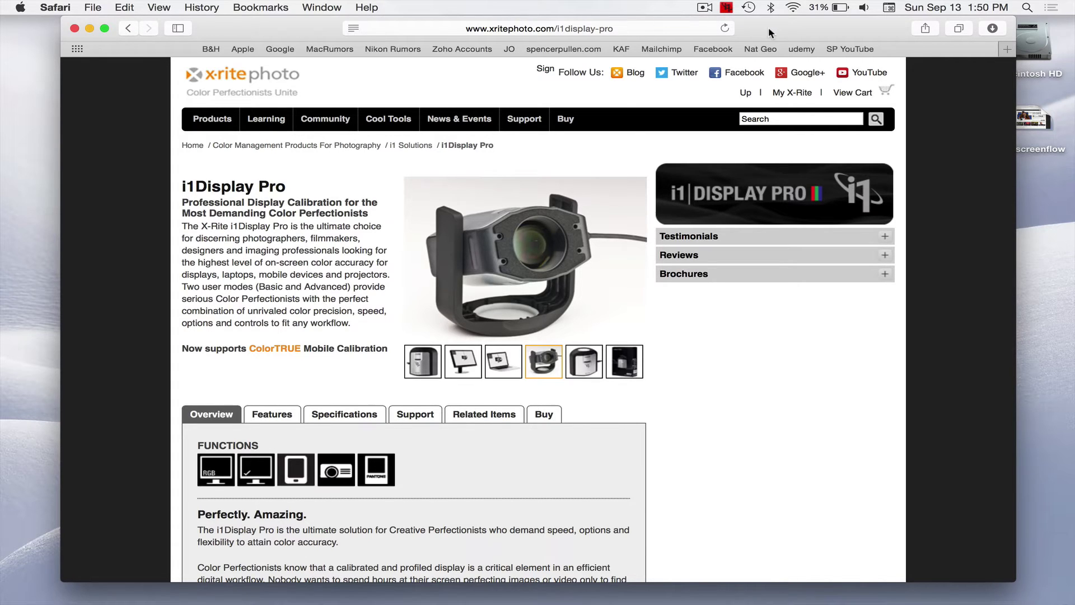
# Switch to Finder and show the i1ProfilerTray 1.5.0 menu from the menu bar.
pyautogui.moveTo(674, 602)
pyautogui.click(52, 55)
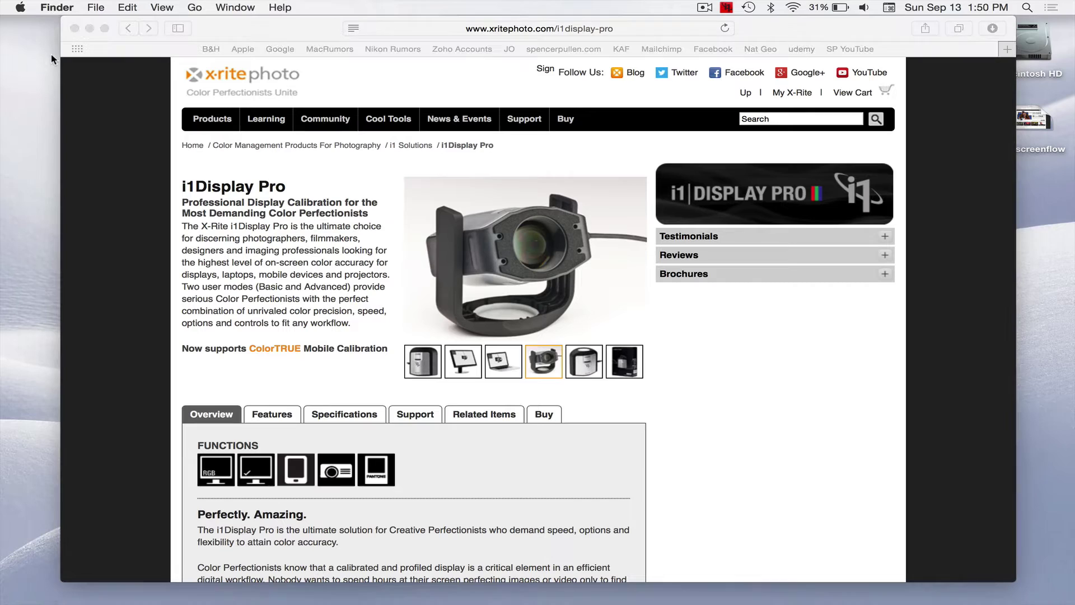
pyautogui.click(195, 7)
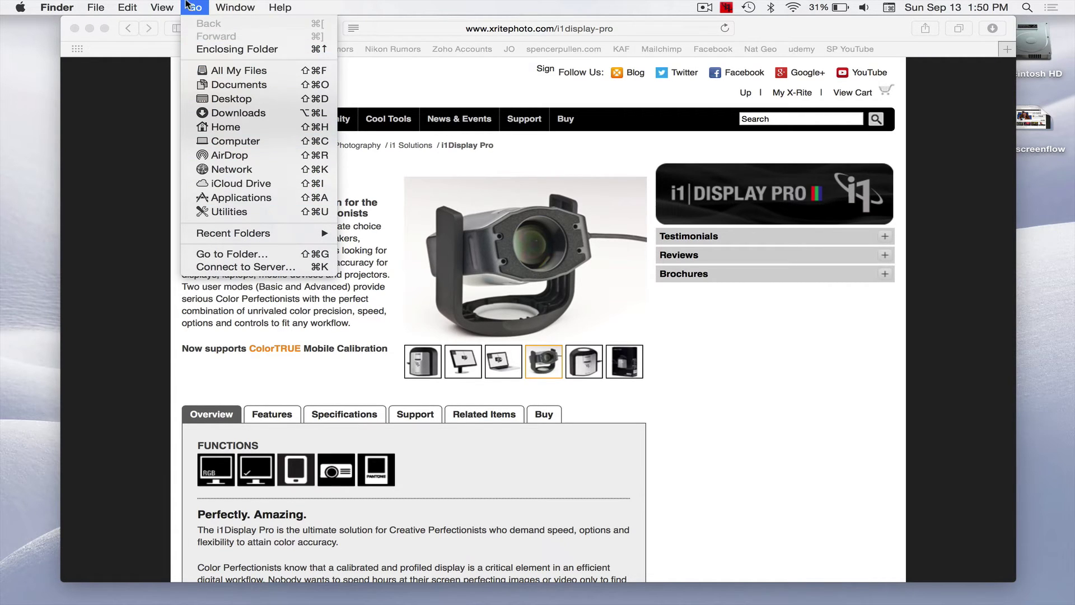
pyautogui.click(189, 5)
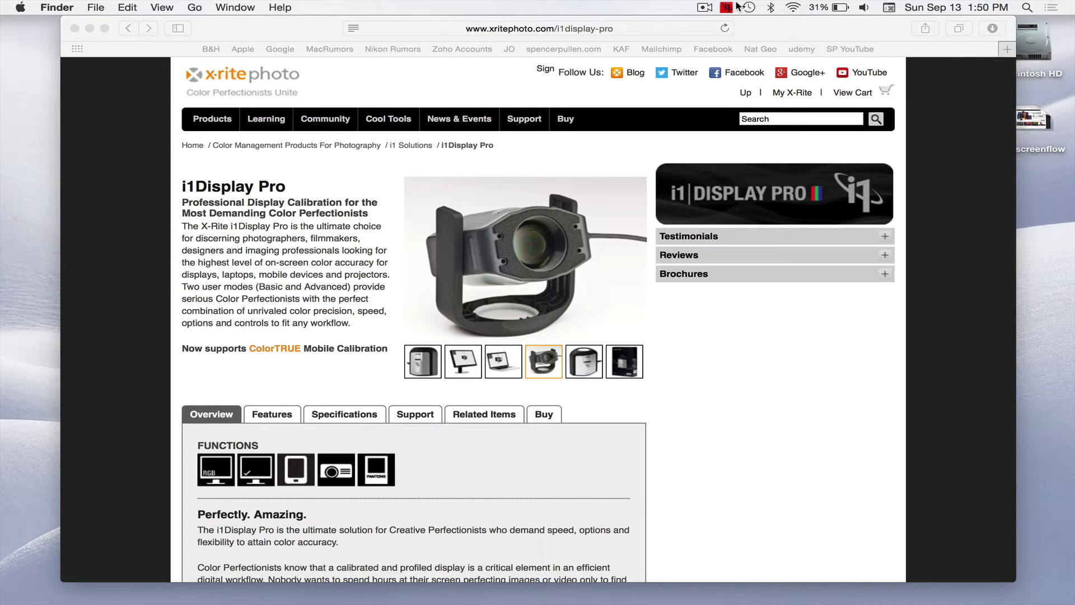
pyautogui.moveTo(819, 580)
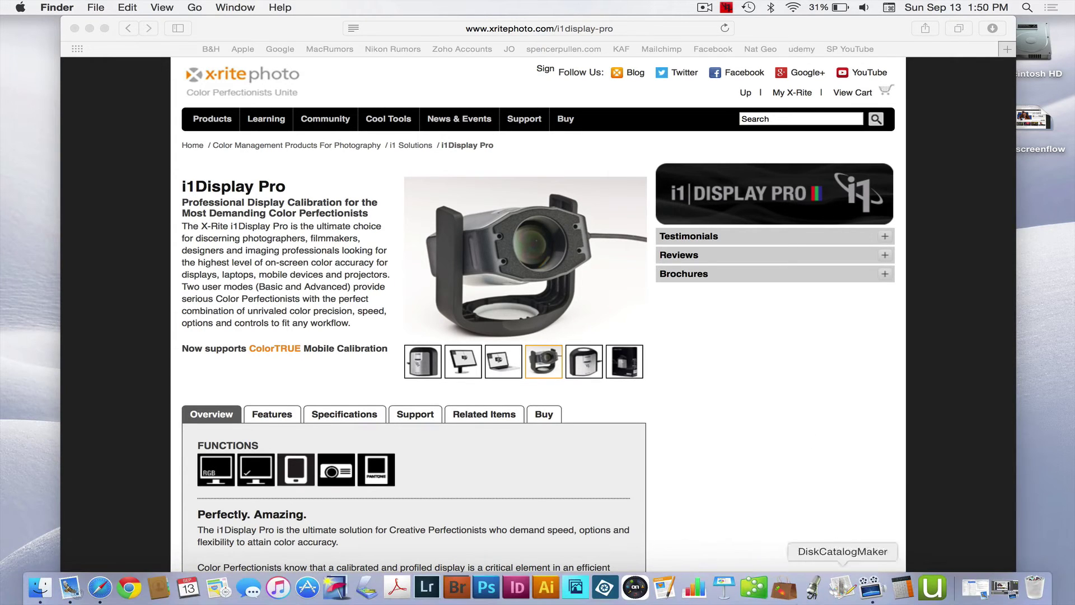
pyautogui.click(726, 7)
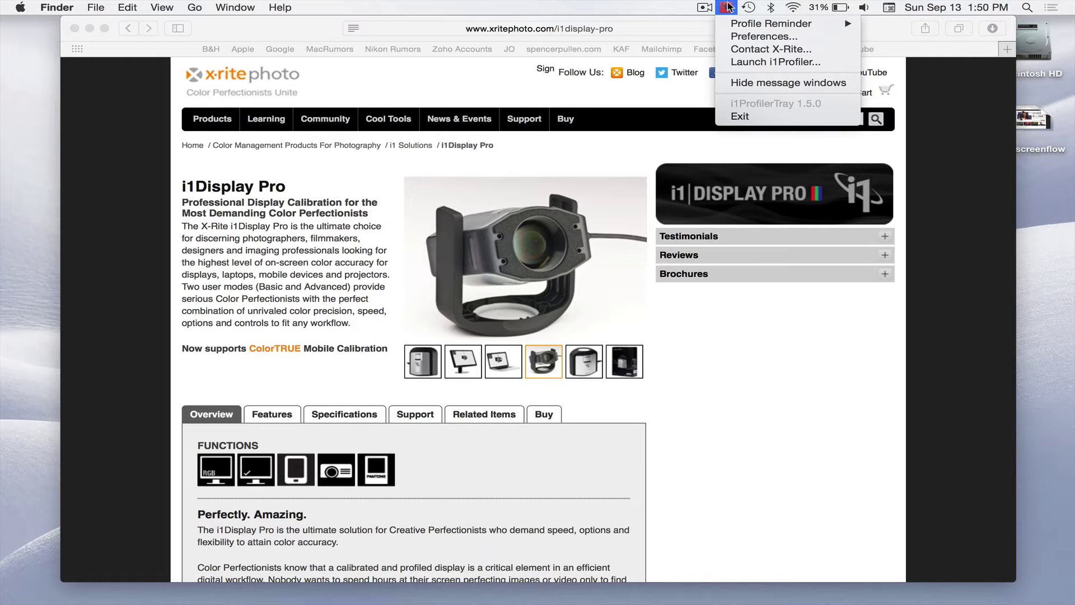
# Launch i1Profiler from the tray menu to reach its Workflow Selector.
pyautogui.click(769, 60)
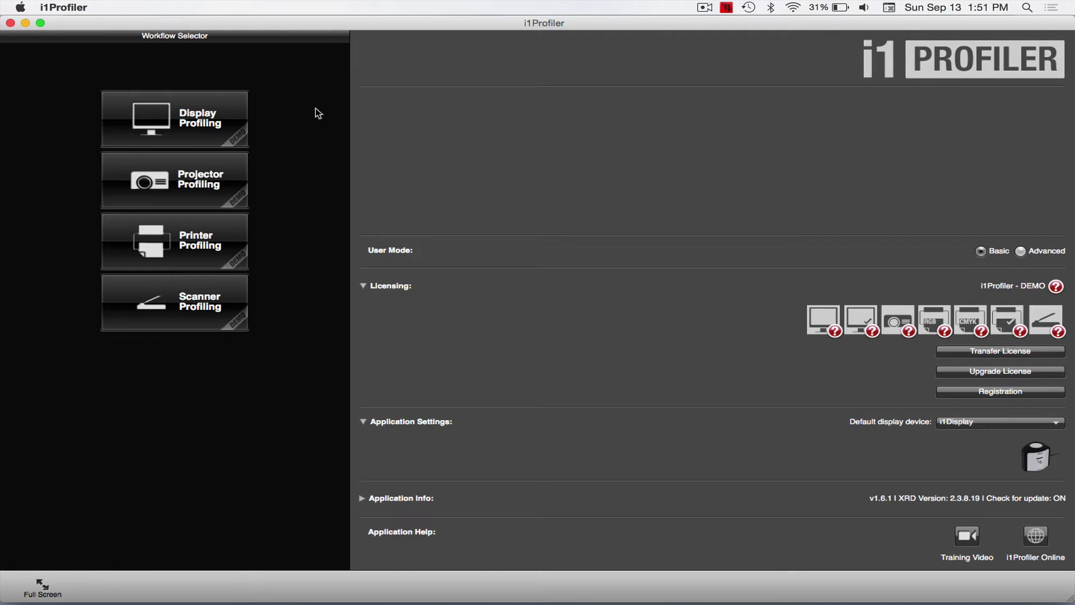
# Enter Display Profiling, then return Home to see the DISPLAY licence active.
pyautogui.click(206, 126)
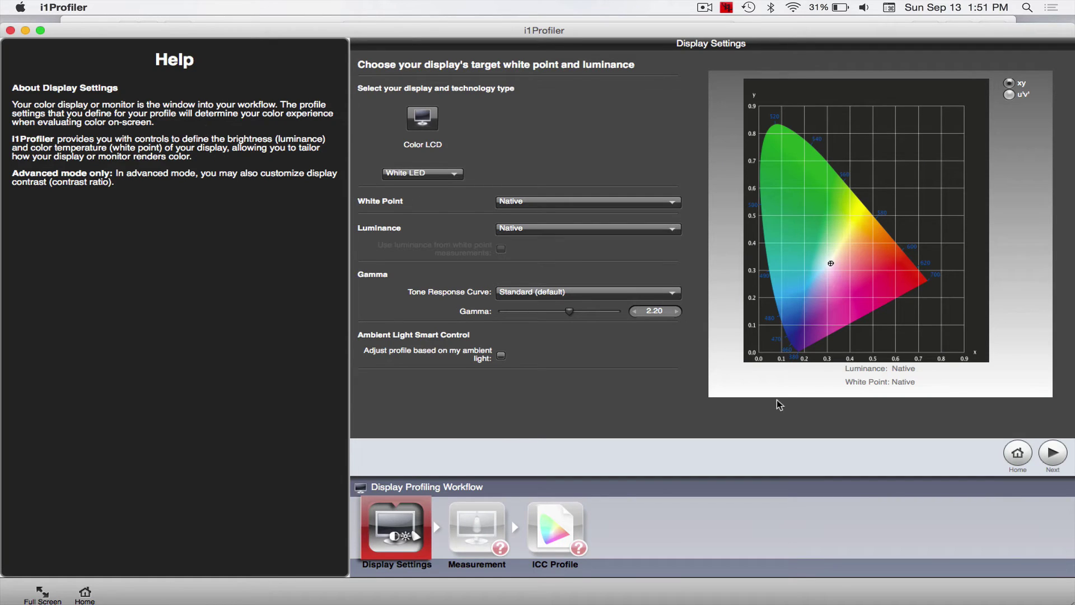
pyautogui.click(1017, 454)
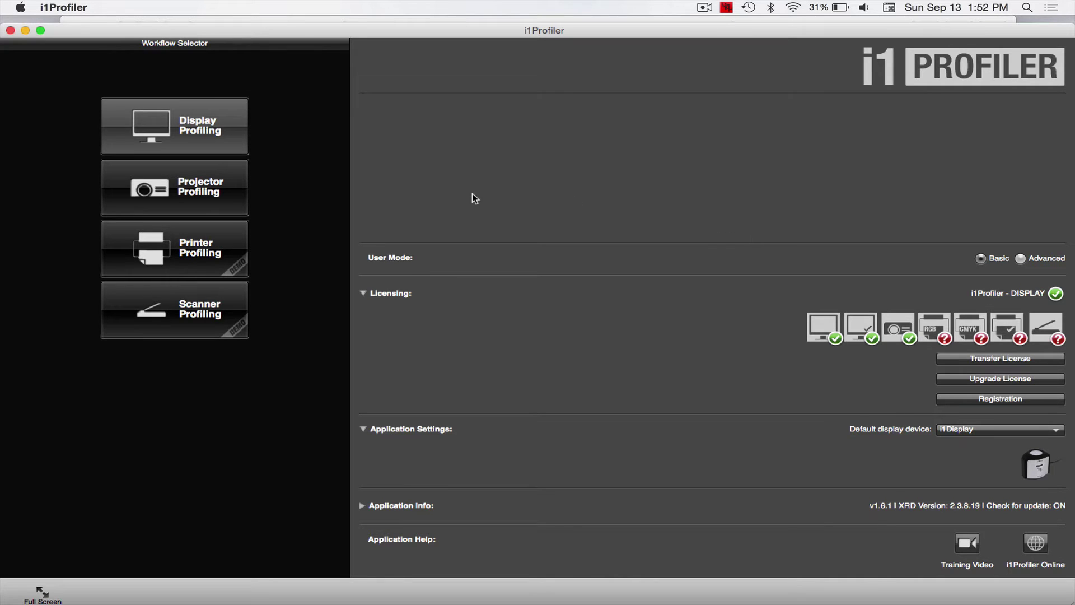
pyautogui.click(194, 123)
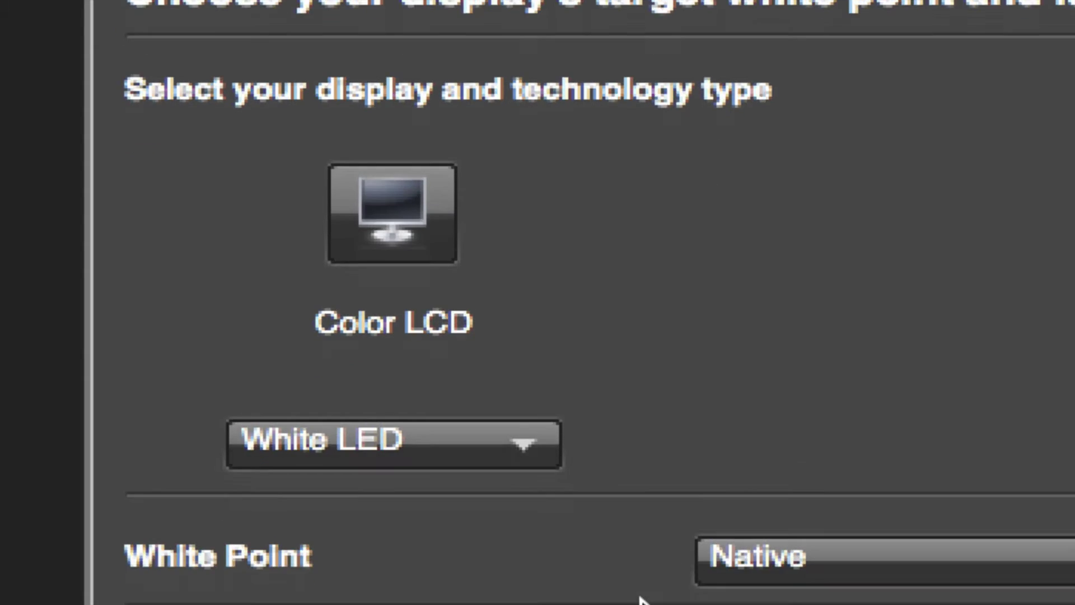
pyautogui.click(526, 443)
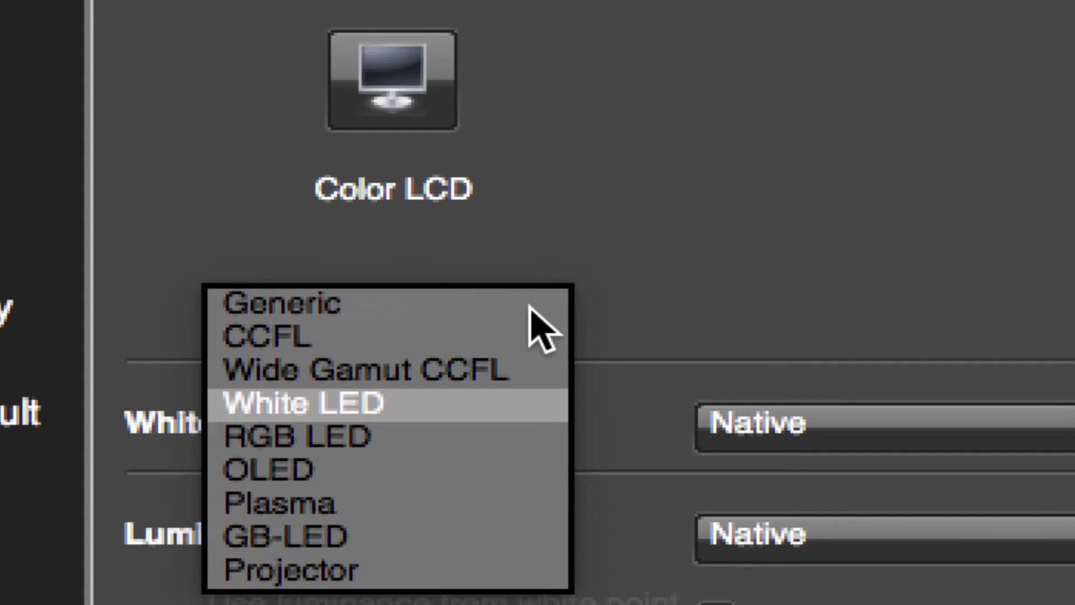
pyautogui.click(399, 412)
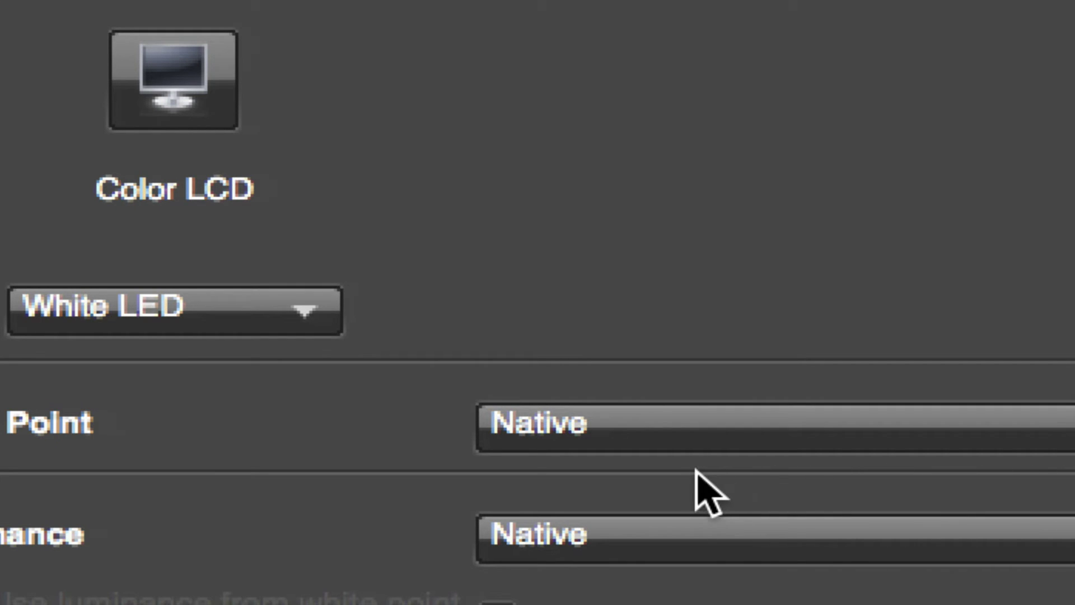
pyautogui.click(680, 437)
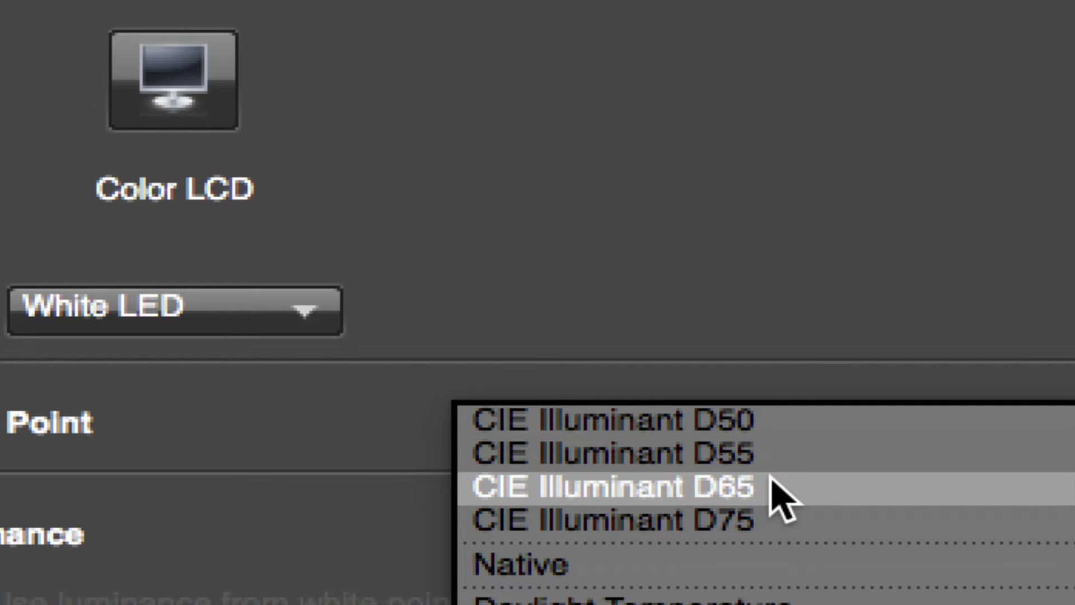
pyautogui.click(751, 361)
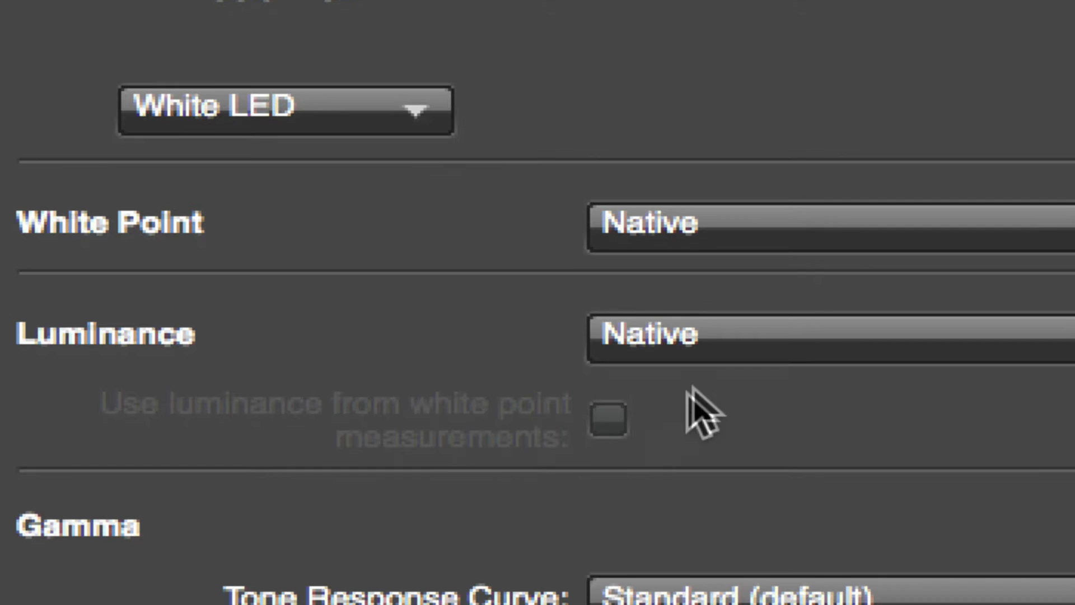
# Choose 80 cd/m² luminance, then review the 2.20 gamma and ambient light settings.
pyautogui.click(737, 361)
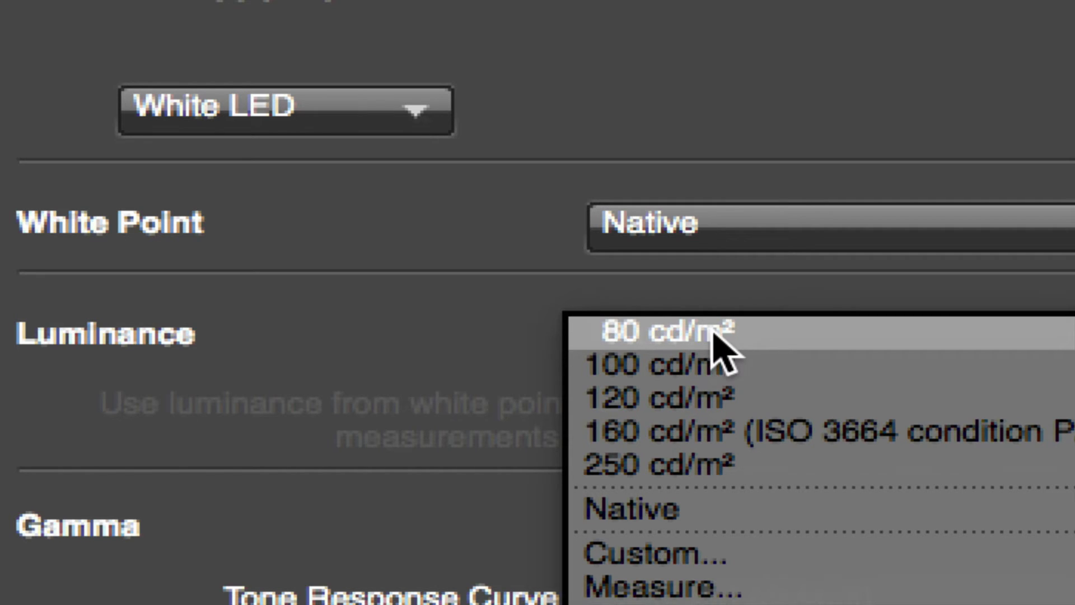
pyautogui.click(677, 336)
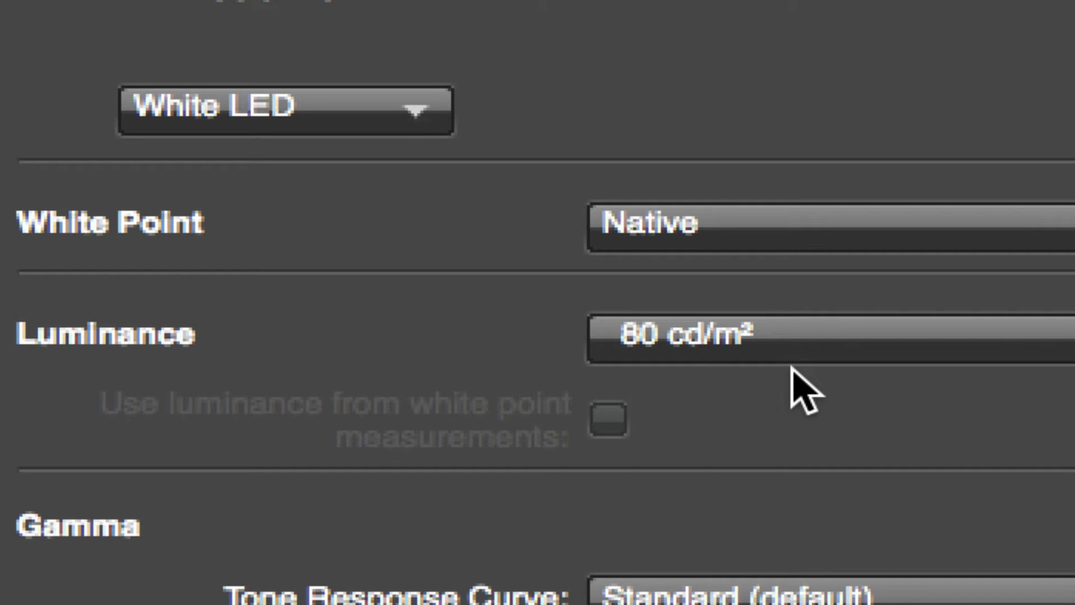
pyautogui.scroll(-5, 775, 599)
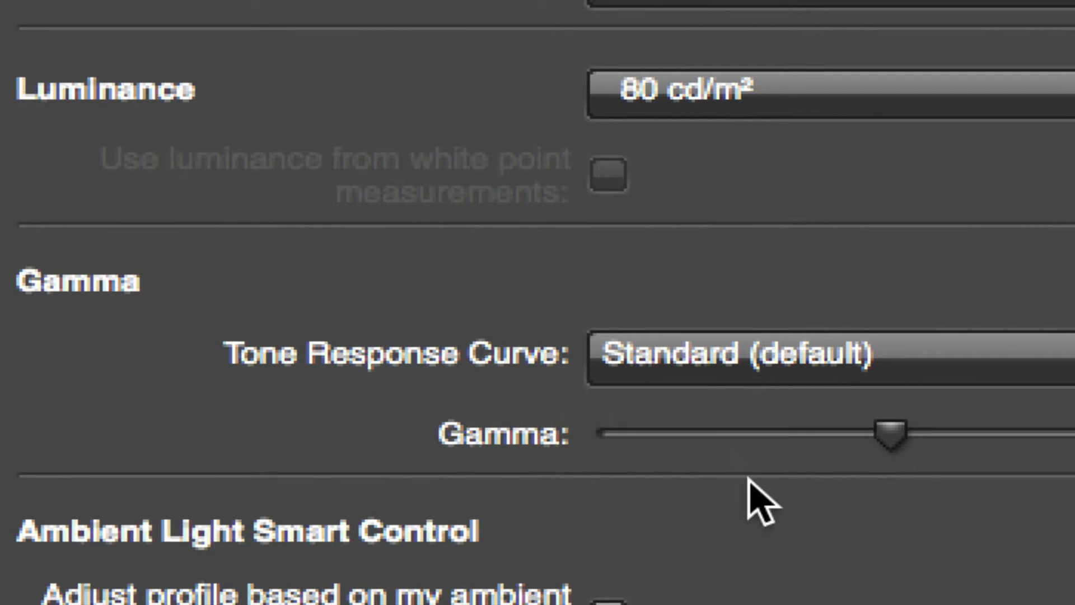
pyautogui.scroll(-1, 770, 585)
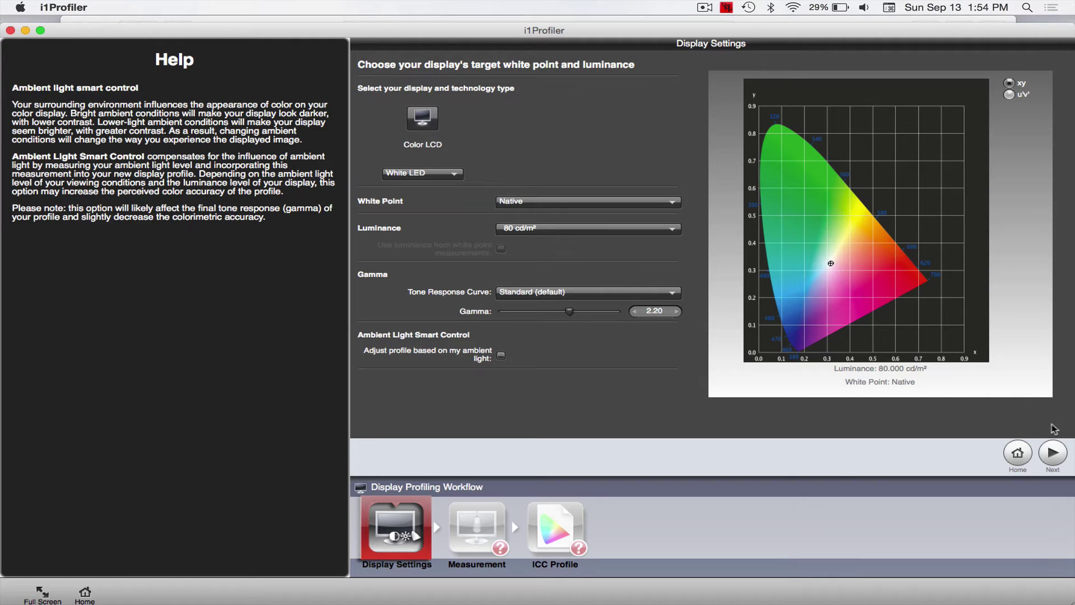
# Return to the Measurement step and enable ADC instead of manual brightness adjustment.
pyautogui.click(1053, 453)
pyautogui.click(1053, 453)
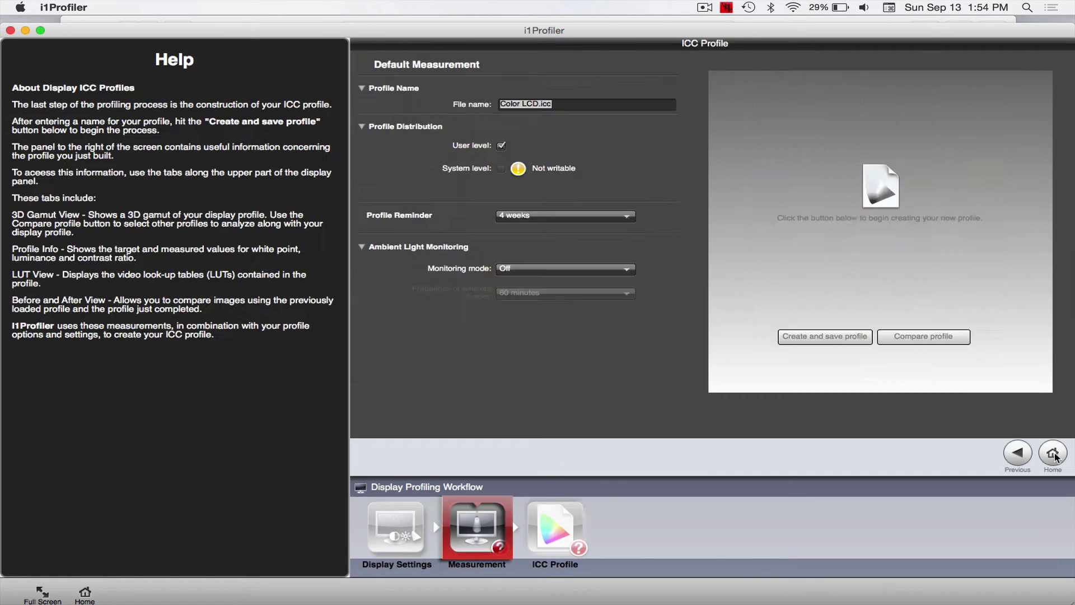
pyautogui.click(1020, 459)
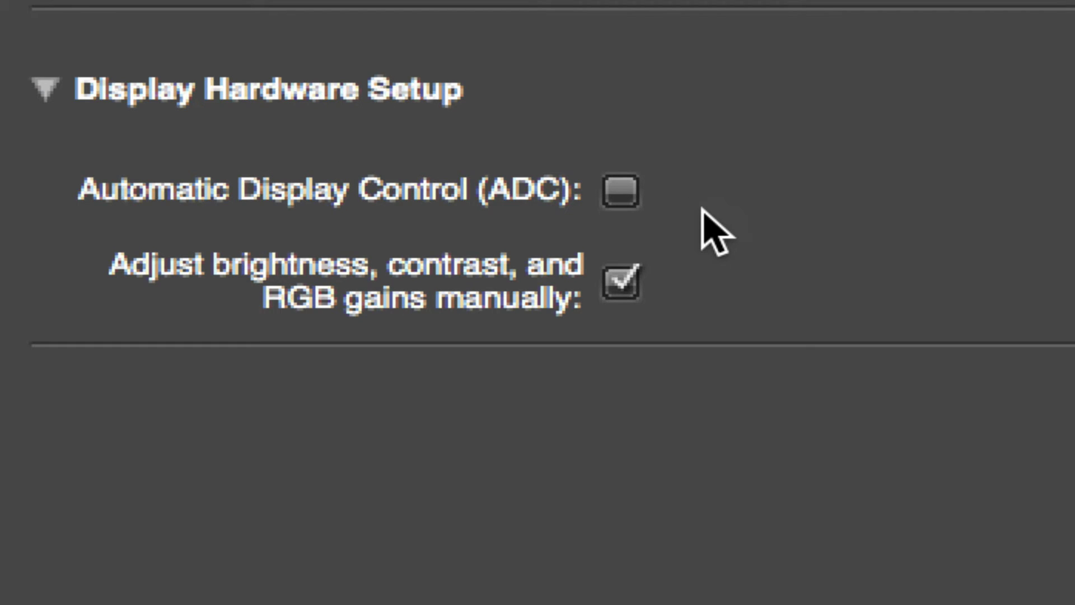
pyautogui.click(621, 189)
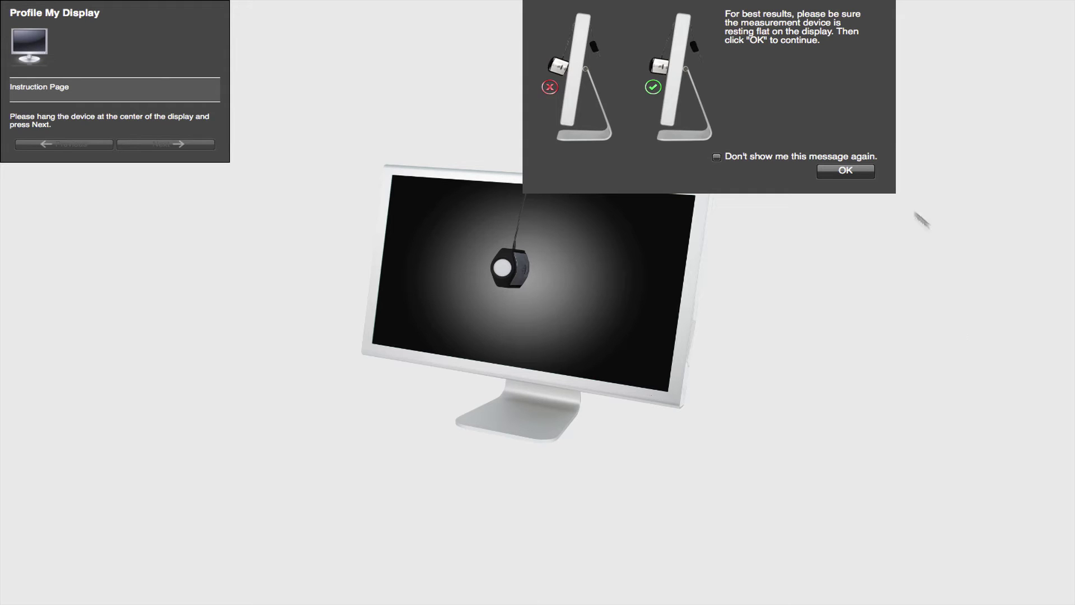
# Confirm the measurement-device placement notice with OK.
pyautogui.click(843, 173)
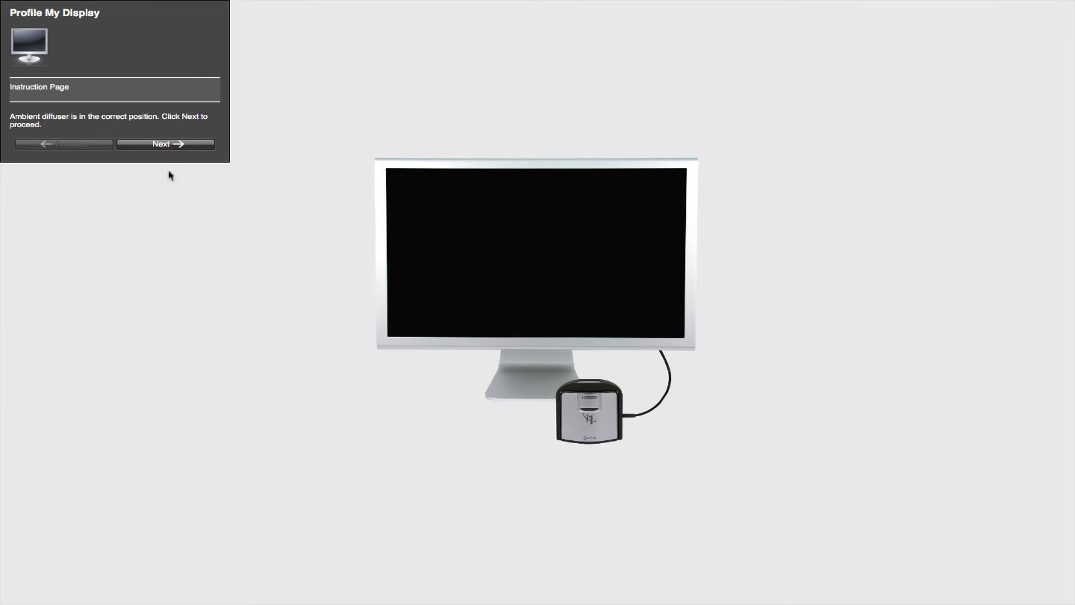
# Leave the instructions and advance from Measurement to the ICC Profile save settings.
pyautogui.click(168, 145)
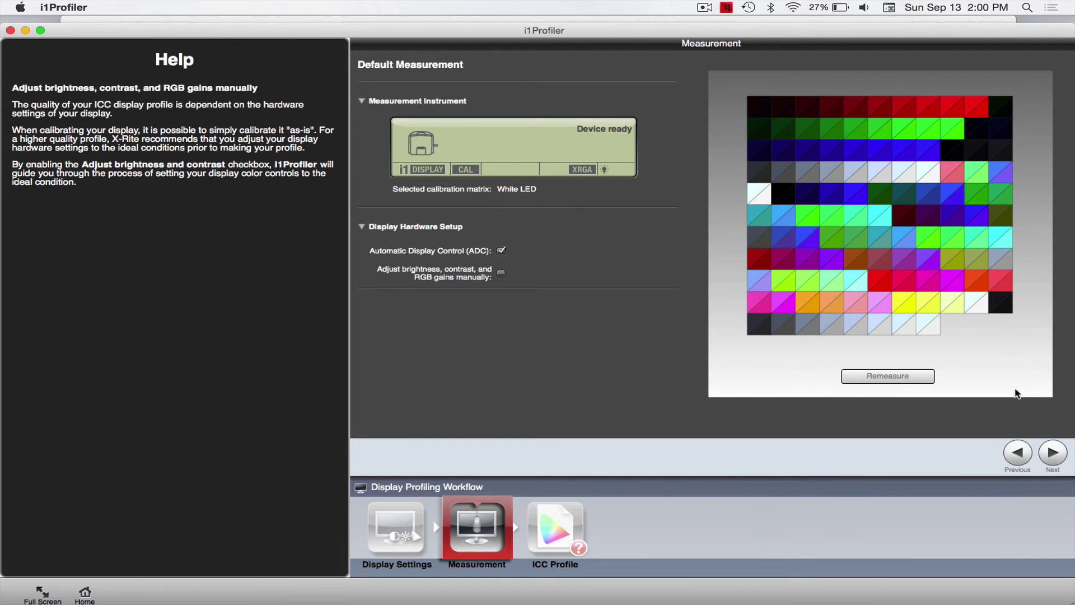
pyautogui.click(1053, 454)
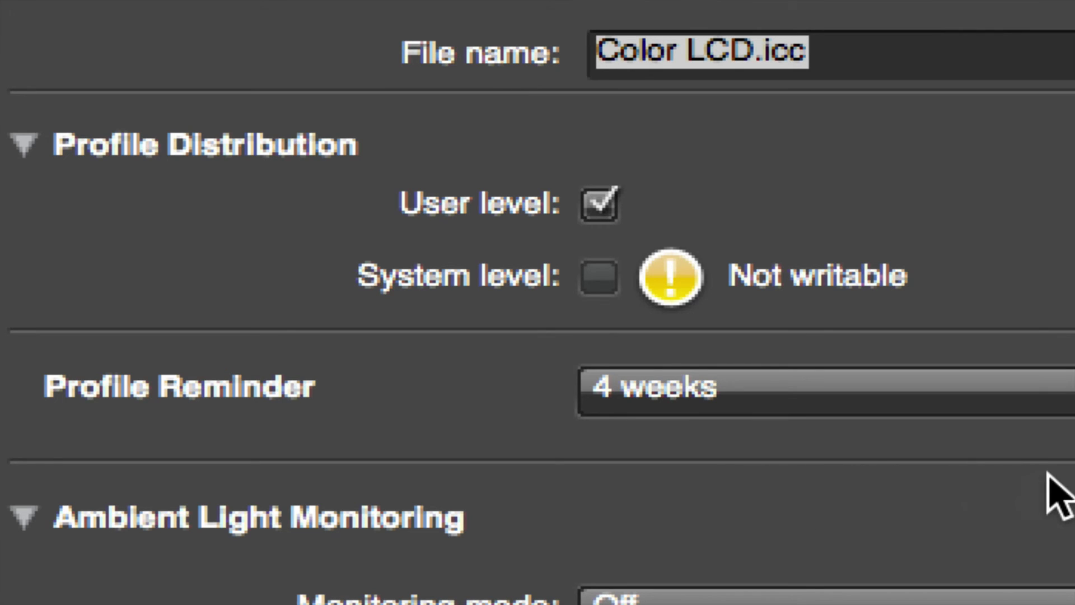
# Show the Profile Reminder interval options for Color LCD.icc.
pyautogui.click(946, 400)
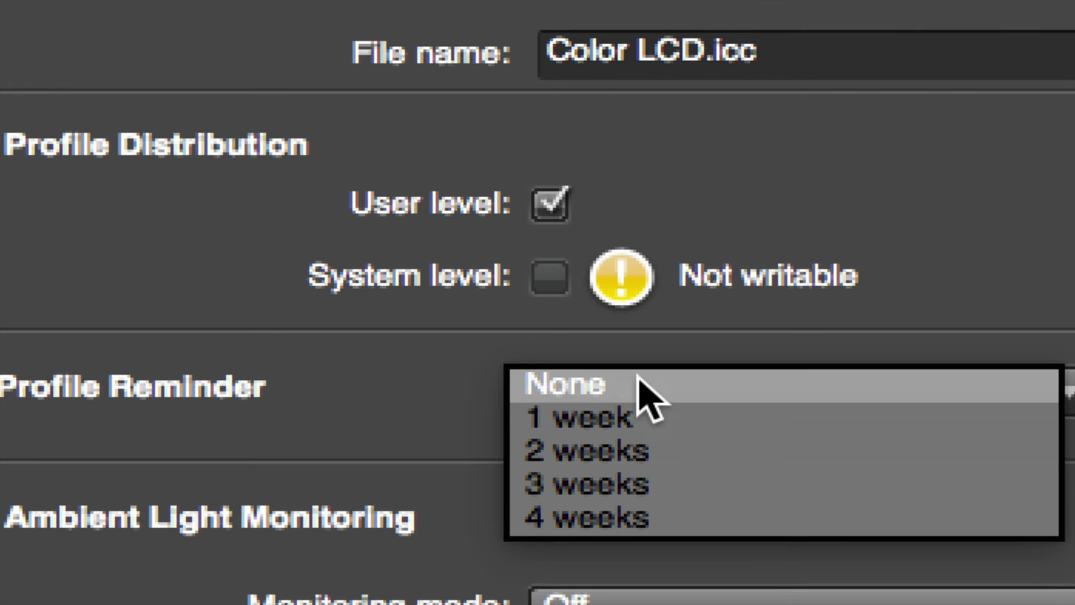
# Choose 4 weeks as the profile reminder interval.
pyautogui.click(647, 517)
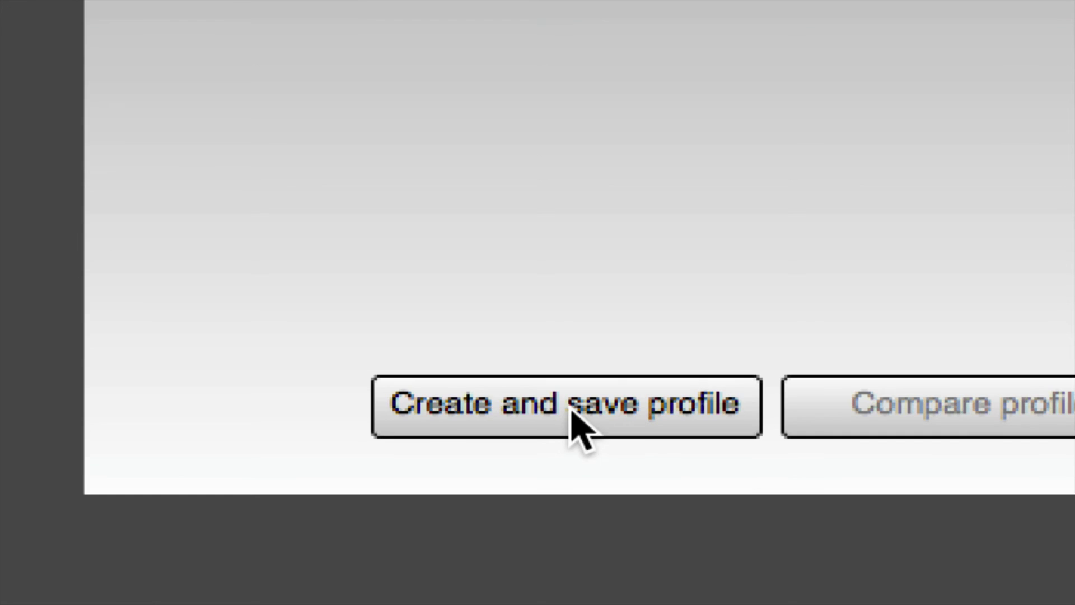
# Create and save the new display profile from the ICC Profile page.
pyautogui.click(572, 414)
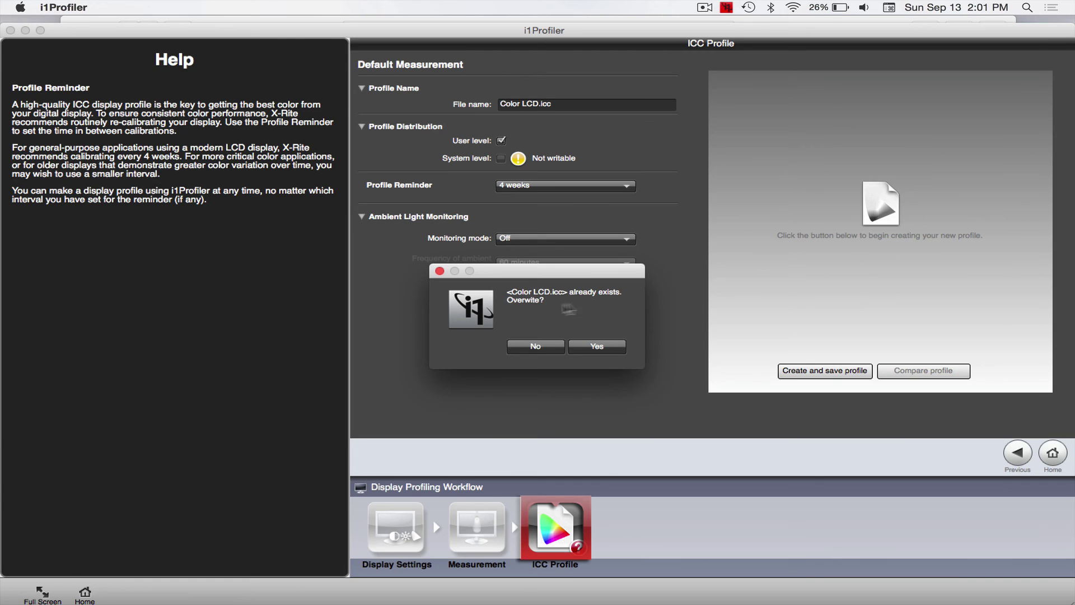
# Confirm overwriting Color LCD.icc and acknowledge the background tray monitoring notice.
pyautogui.click(602, 348)
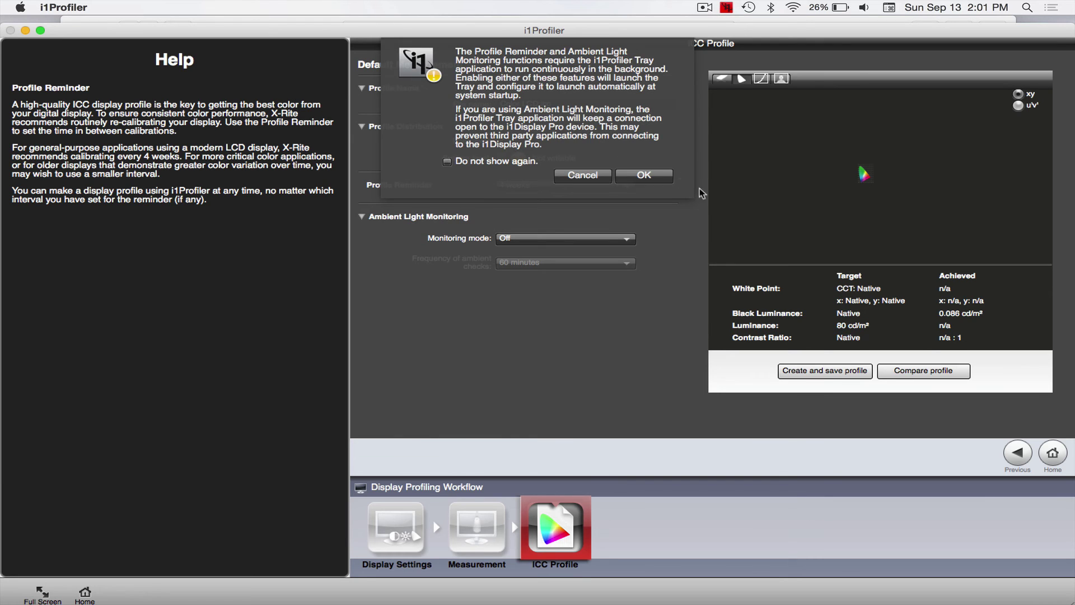
pyautogui.click(643, 175)
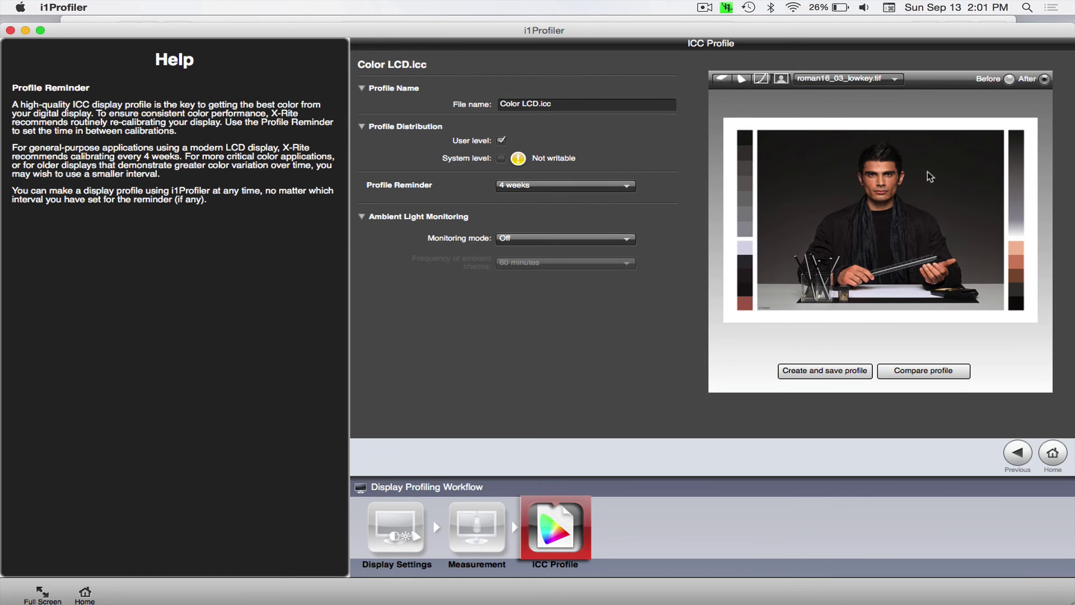
# Preview the profile on the high-key, midtone, low-key, yellow and finally green bonsai test images.
pyautogui.click(850, 82)
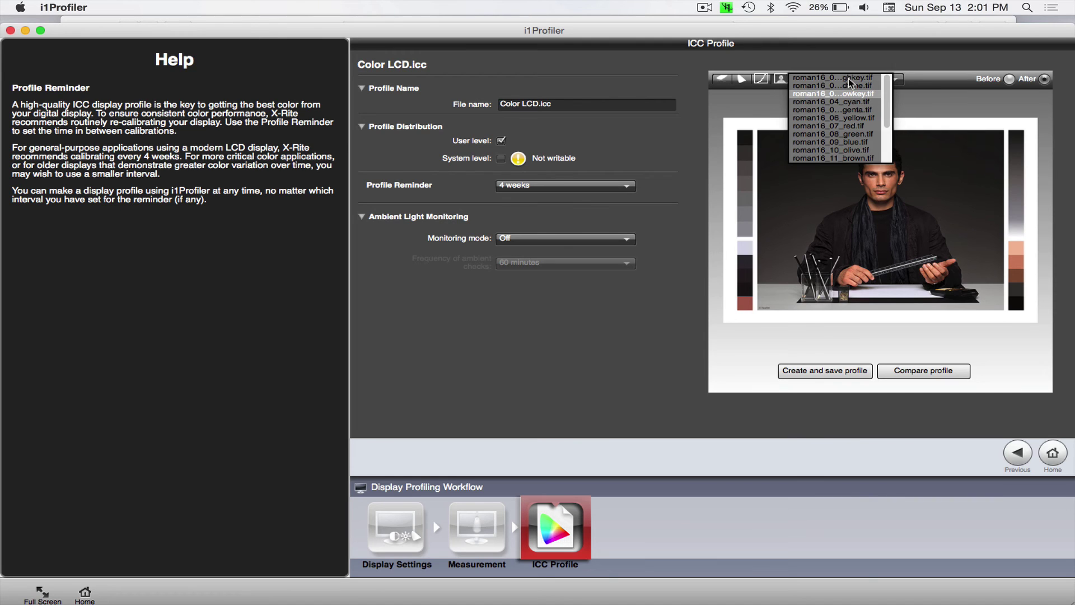
pyautogui.click(818, 77)
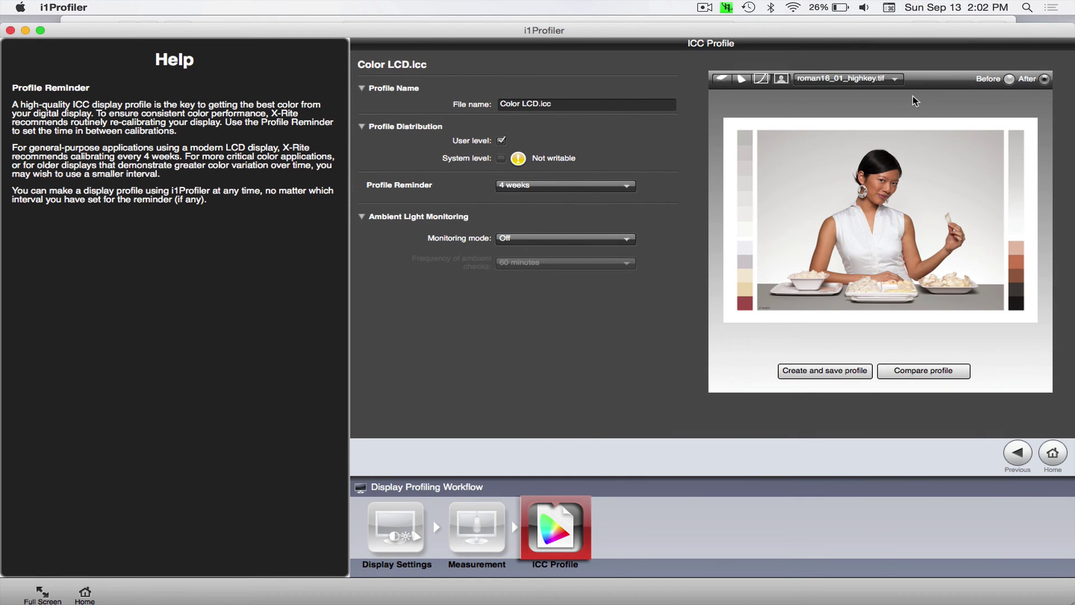
pyautogui.click(862, 79)
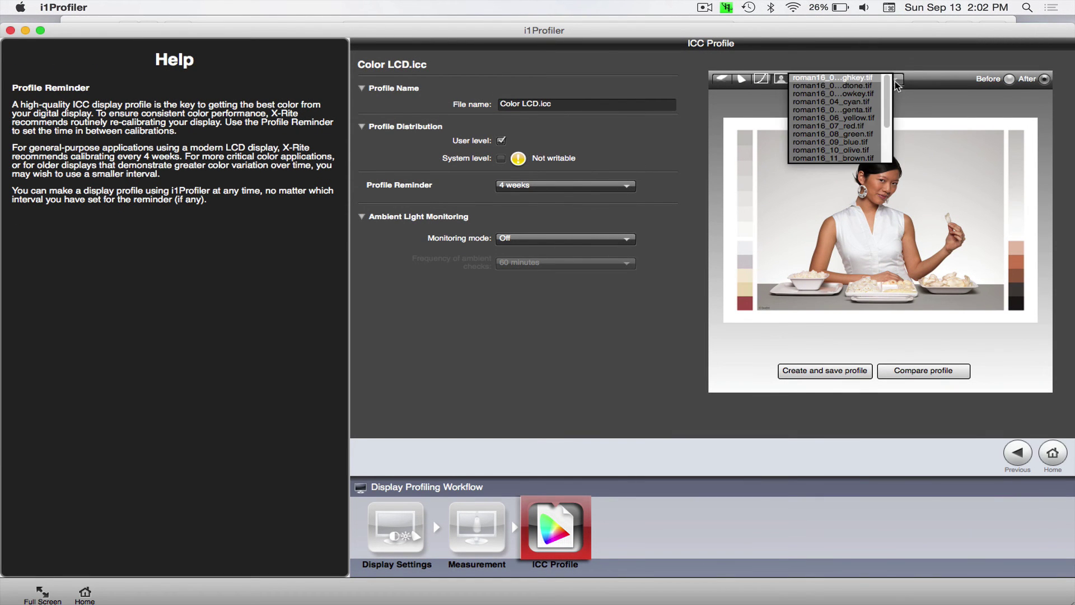
pyautogui.click(862, 87)
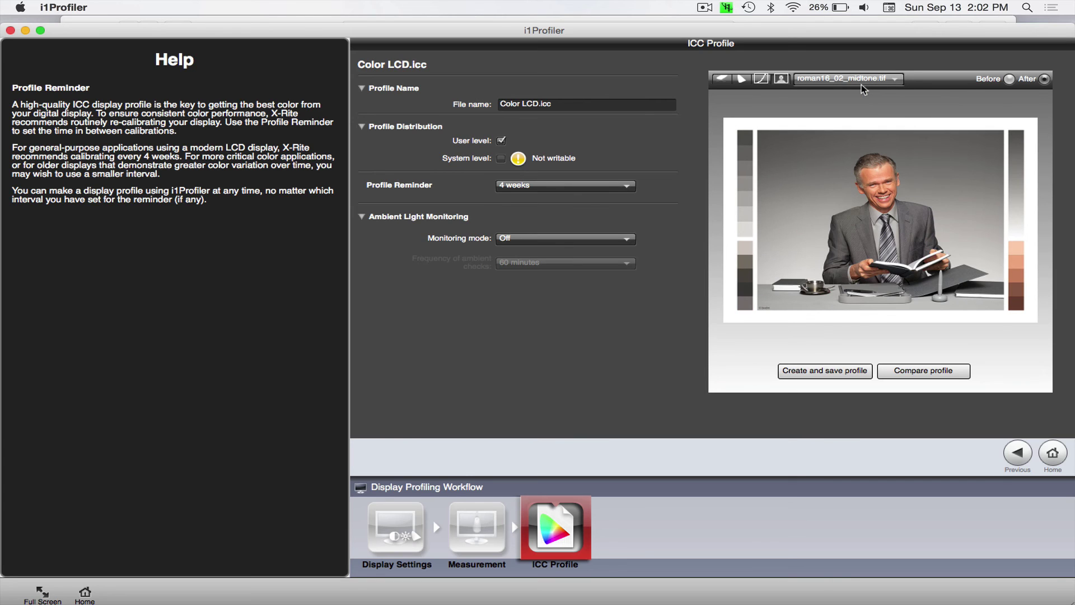
pyautogui.click(865, 81)
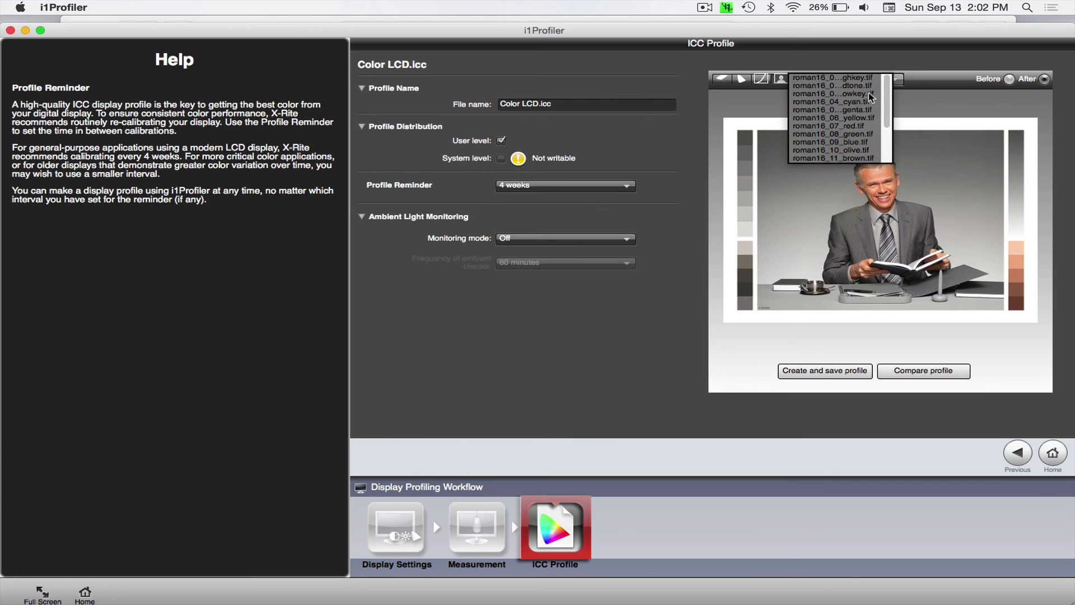
pyautogui.click(868, 92)
pyautogui.click(895, 83)
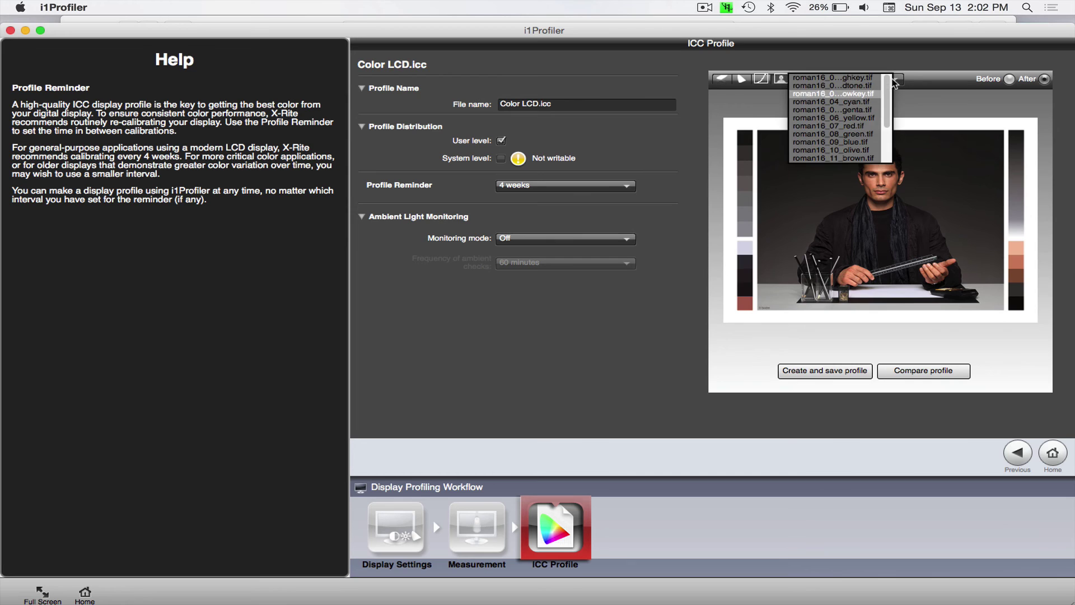
pyautogui.click(855, 117)
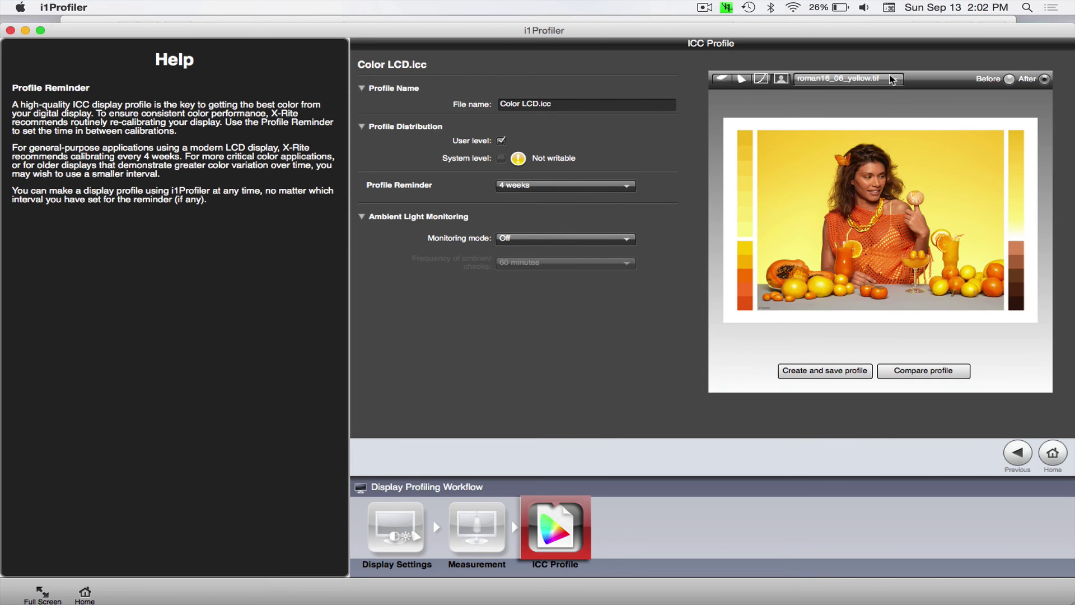
pyautogui.click(851, 79)
pyautogui.click(856, 134)
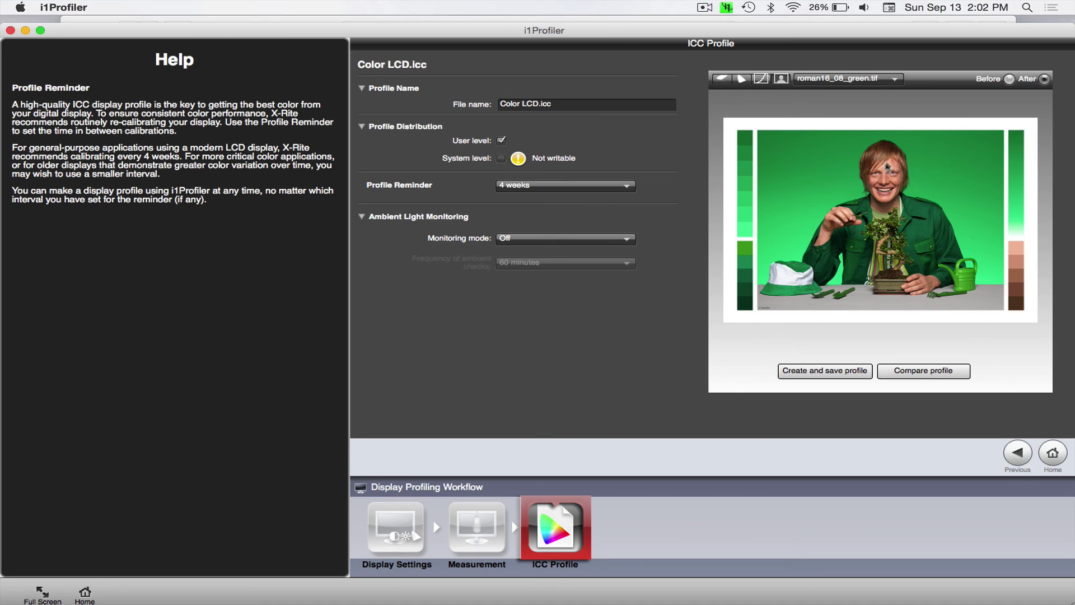
# Toggle Before and After twice on the green bonsai image to compare the new profile.
pyautogui.click(1009, 79)
pyautogui.click(1045, 80)
pyautogui.click(1045, 81)
pyautogui.click(1045, 81)
# Switch to roman16_01_highkey.tif and toggle Before/After twice to compare again.
pyautogui.click(884, 79)
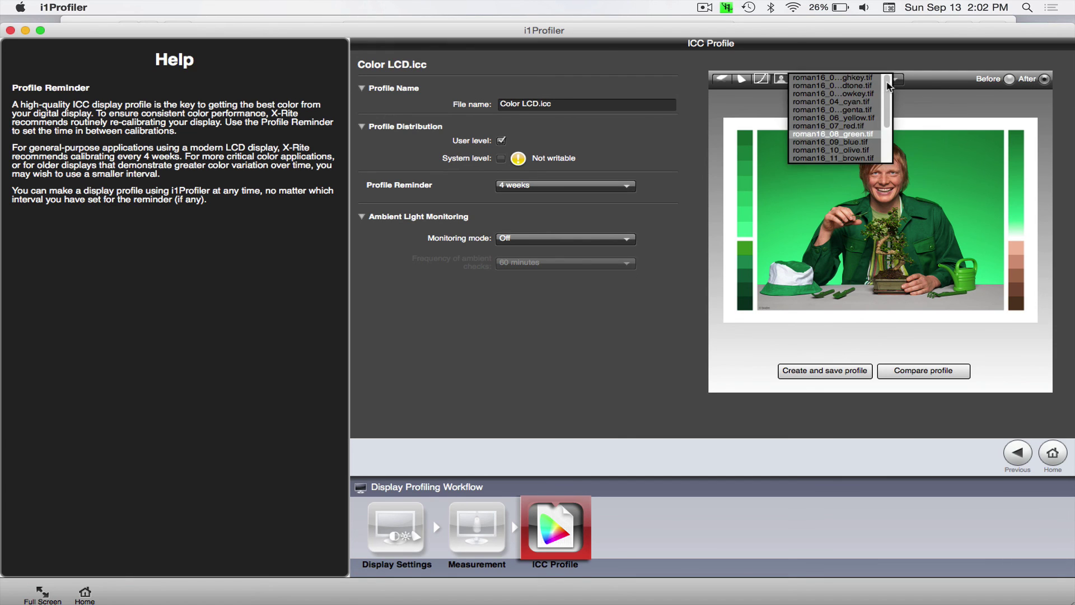
pyautogui.click(835, 78)
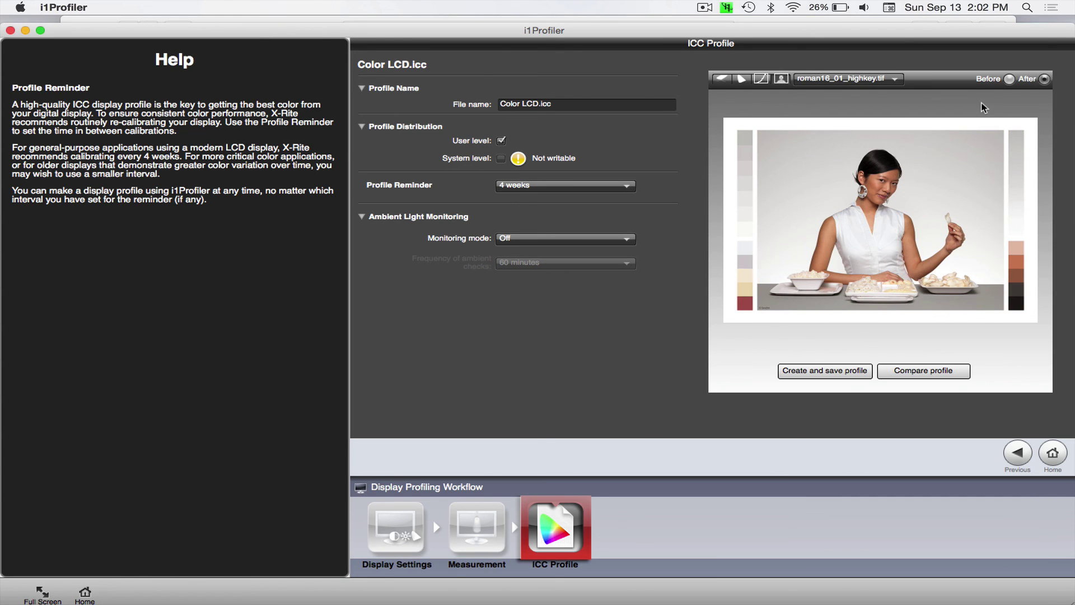
pyautogui.click(1010, 80)
pyautogui.click(1044, 79)
pyautogui.click(1009, 80)
pyautogui.click(1045, 79)
# Go back to the Workflow Selector with the Home button at bottom right.
pyautogui.click(1053, 455)
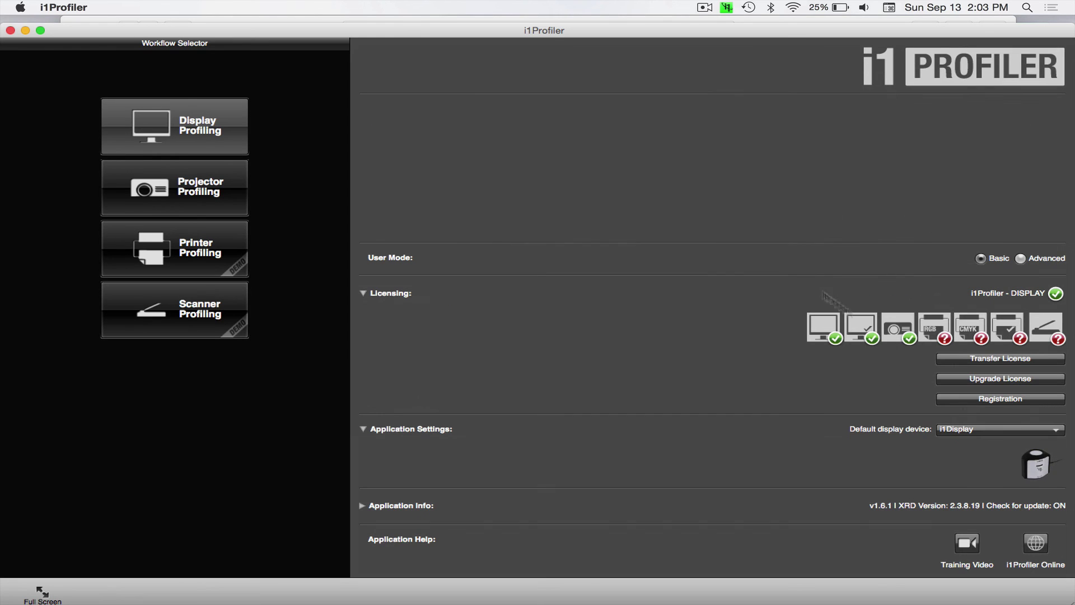